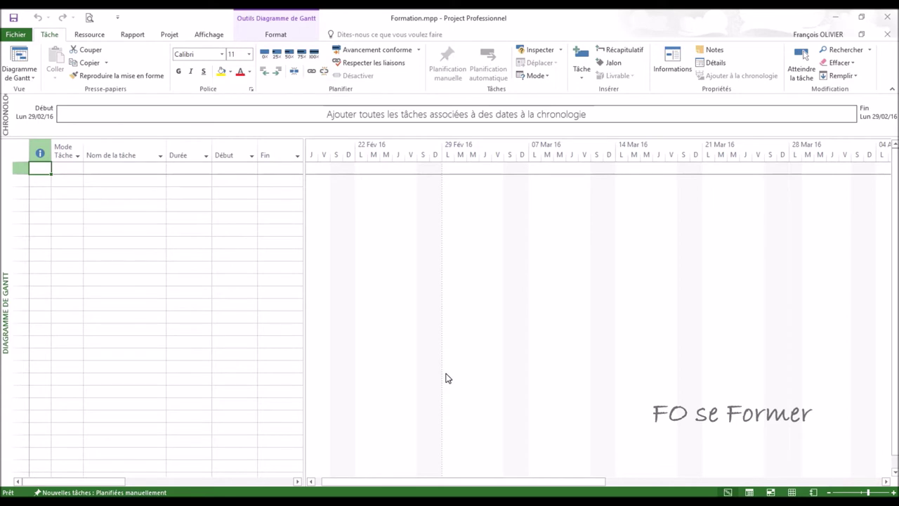
Add a first task named "Tâche 1" with a duration of 6 days
click(129, 169)
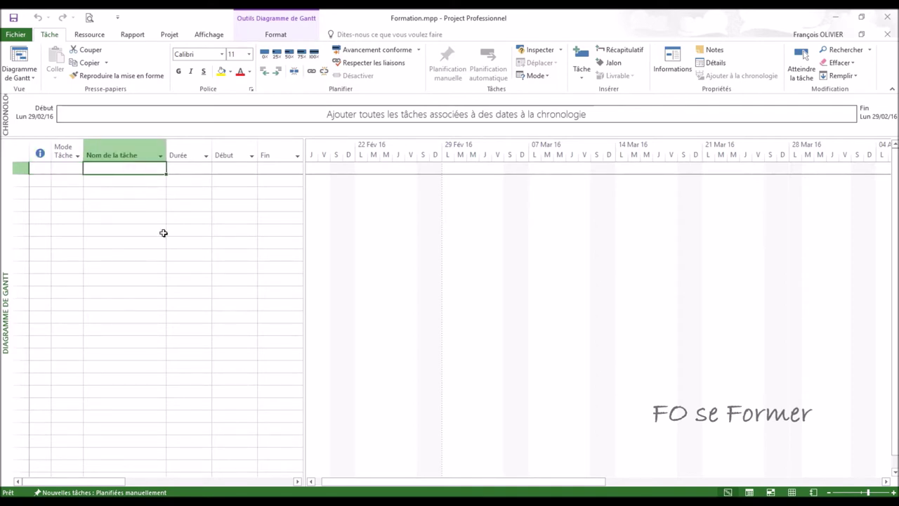
text(Tâc)
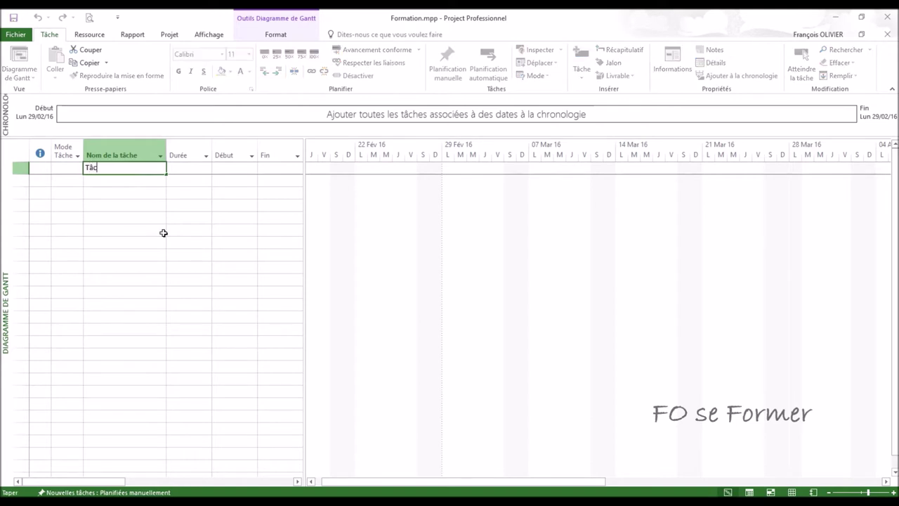
text(he 1)
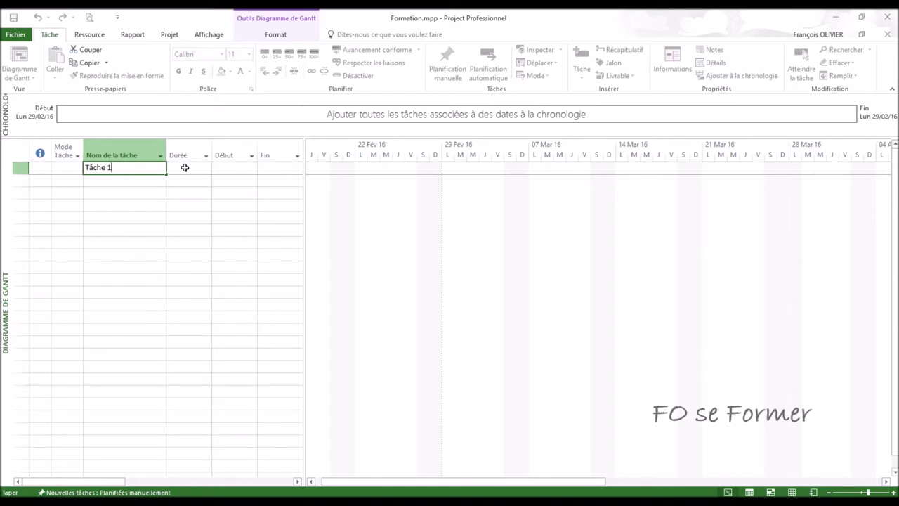
click(185, 167)
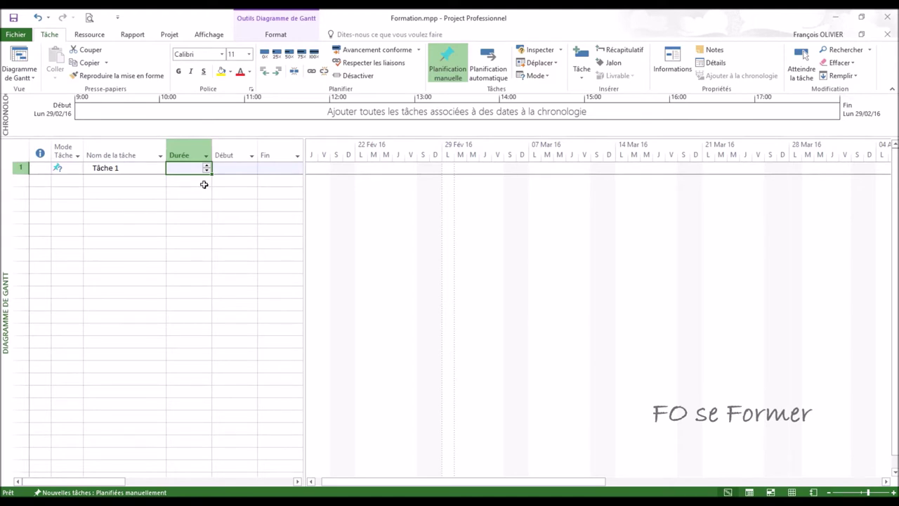
text(6)
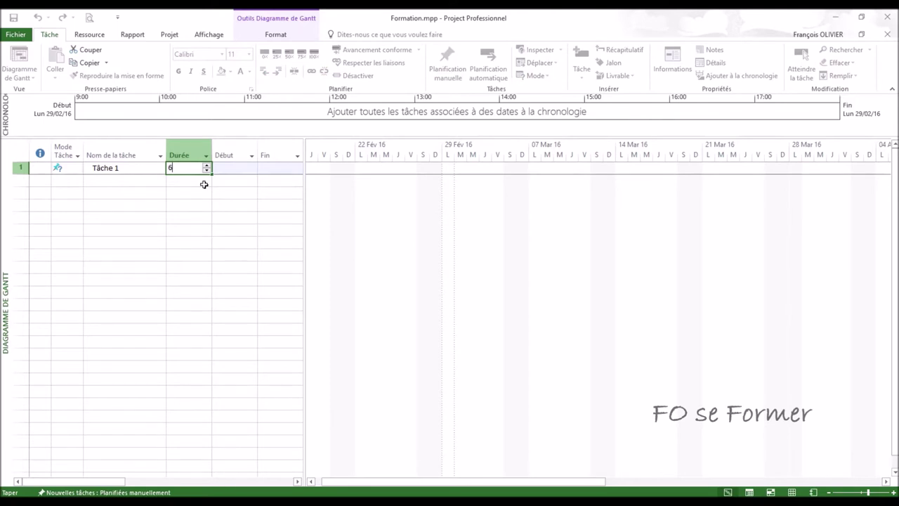
key(Return)
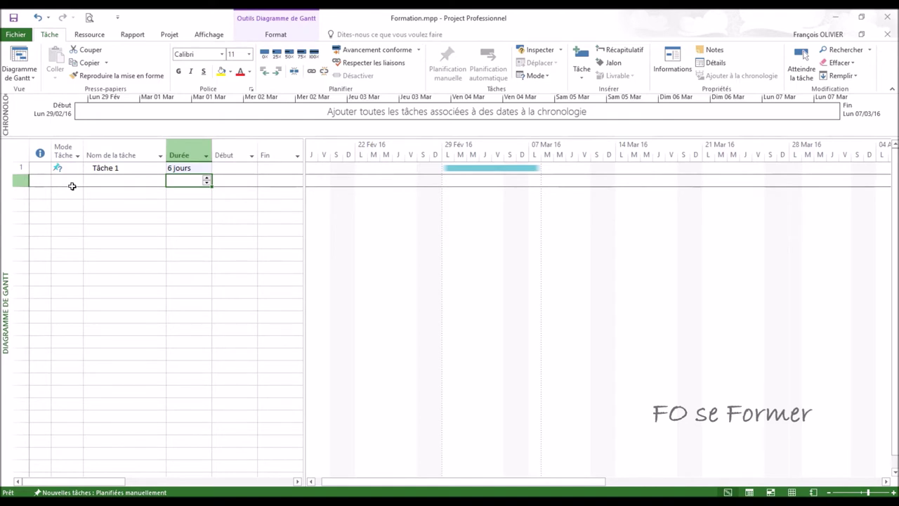
Switch Tâche 1 to automatic scheduling and widen the Début and Fin columns so the full dates fit
click(35, 168)
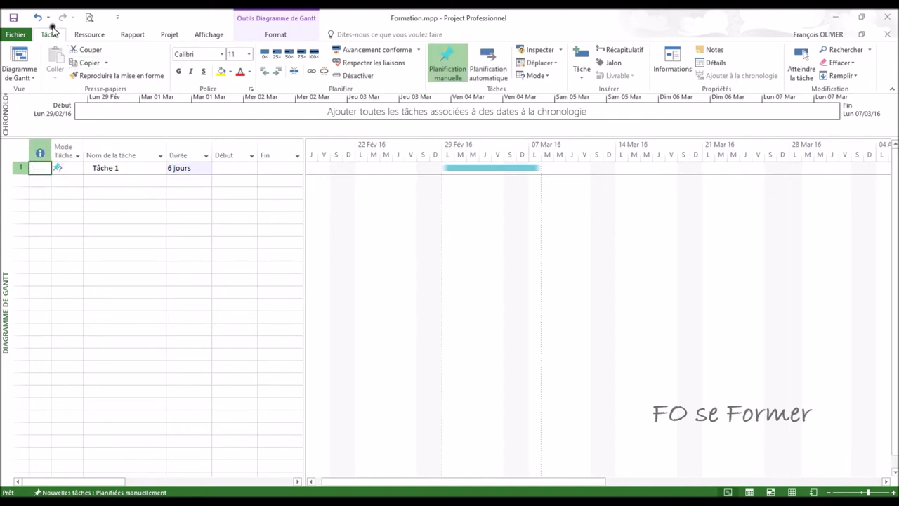
click(427, 55)
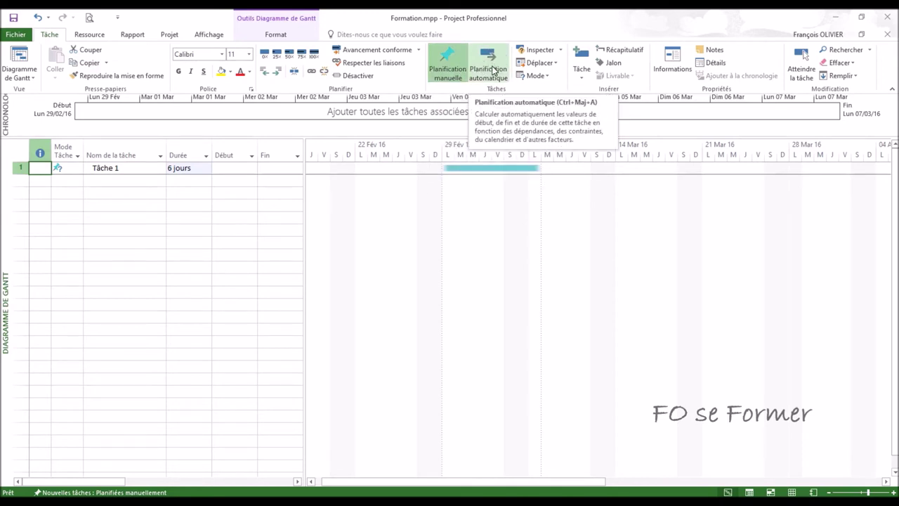
click(73, 168)
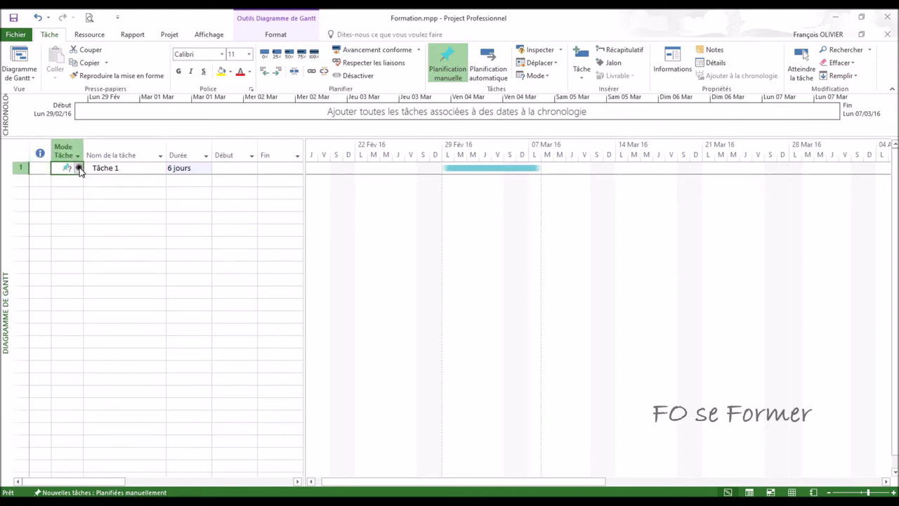
click(78, 169)
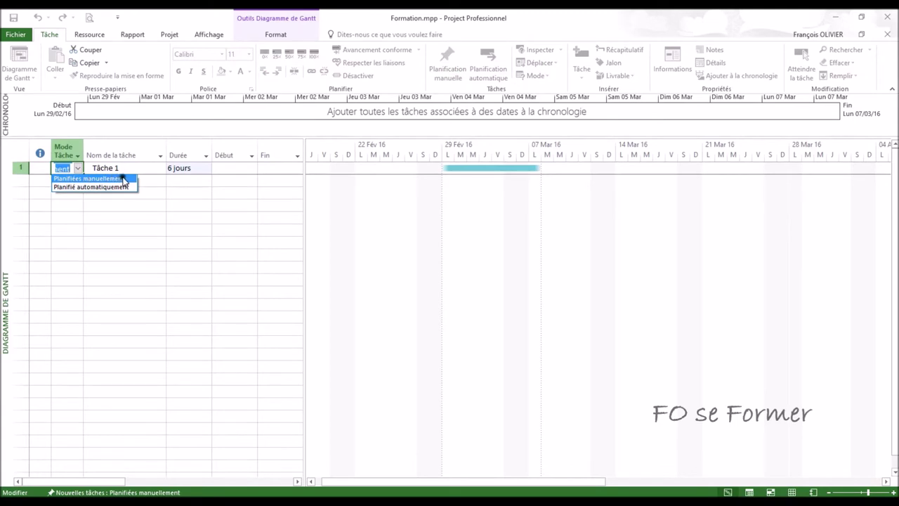
click(100, 188)
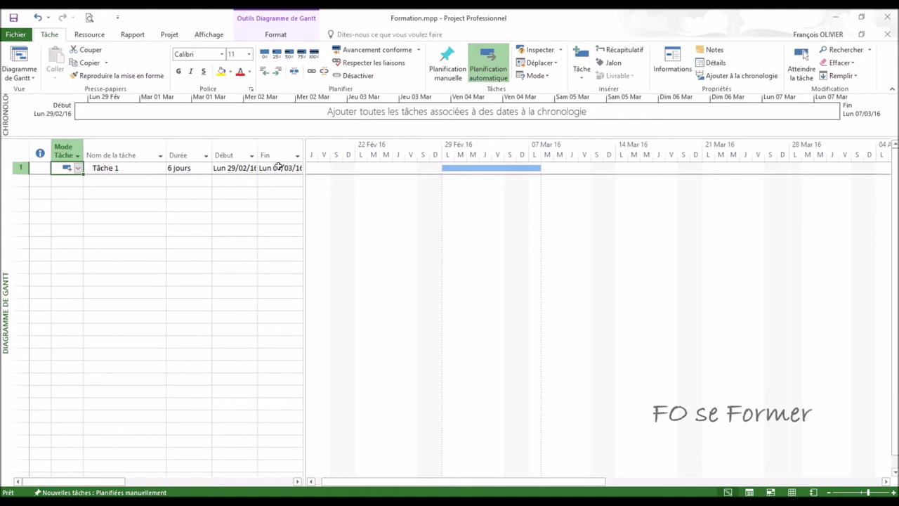
drag(258, 154, 312, 149)
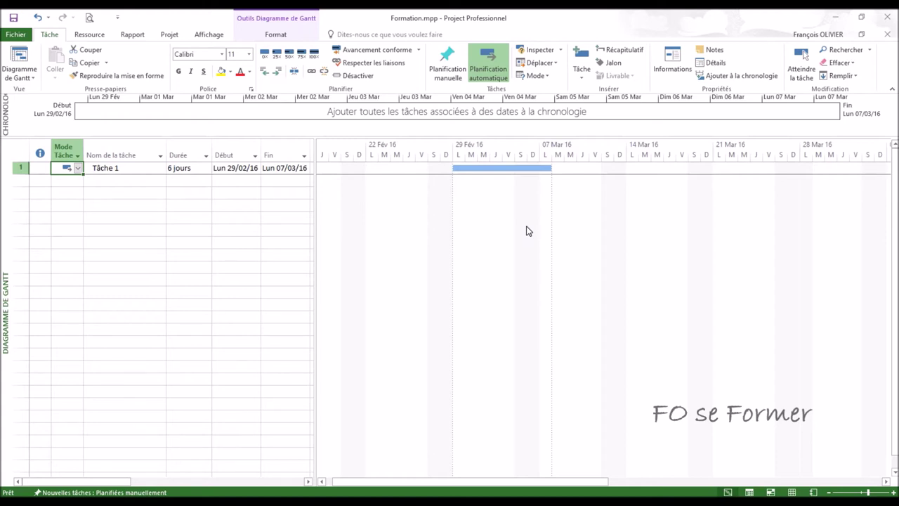
Add a second task named "Tâche 2" with a duration of 1 week and set it to automatic scheduling
click(134, 178)
text(Tâche)
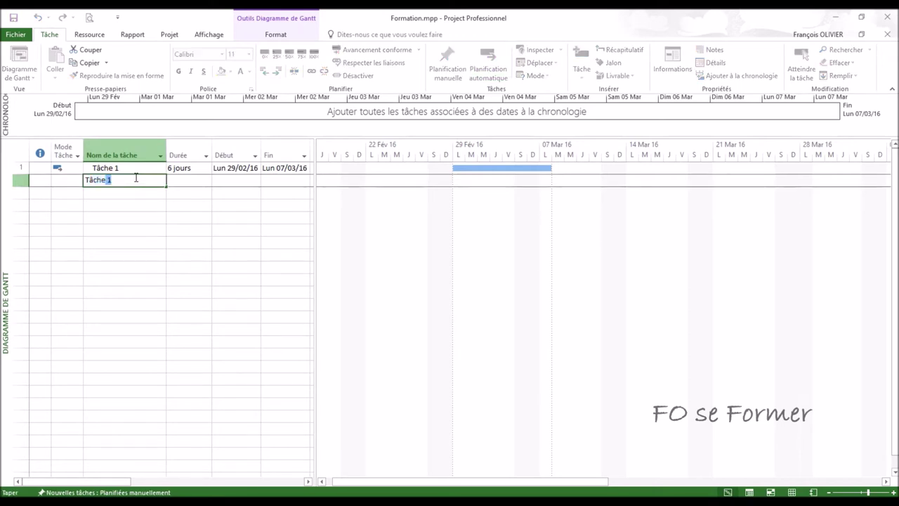
text( 2)
key(Tab)
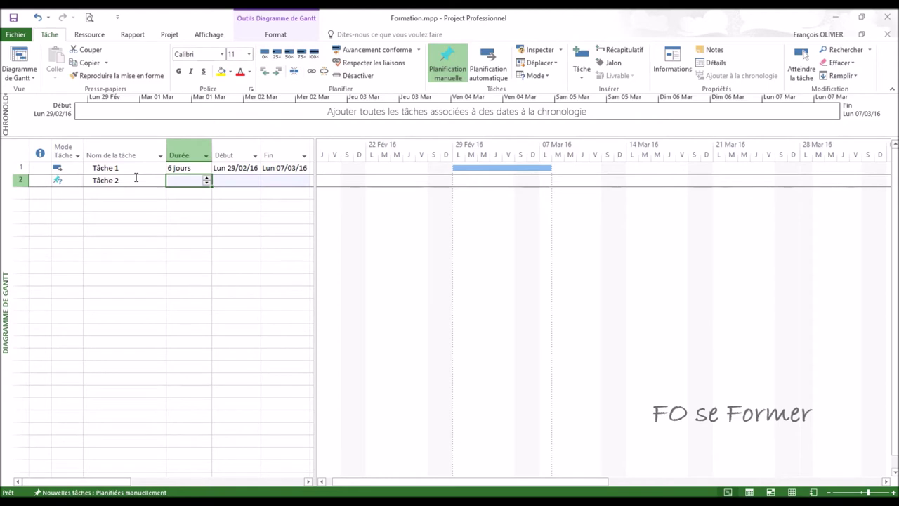
text(1)
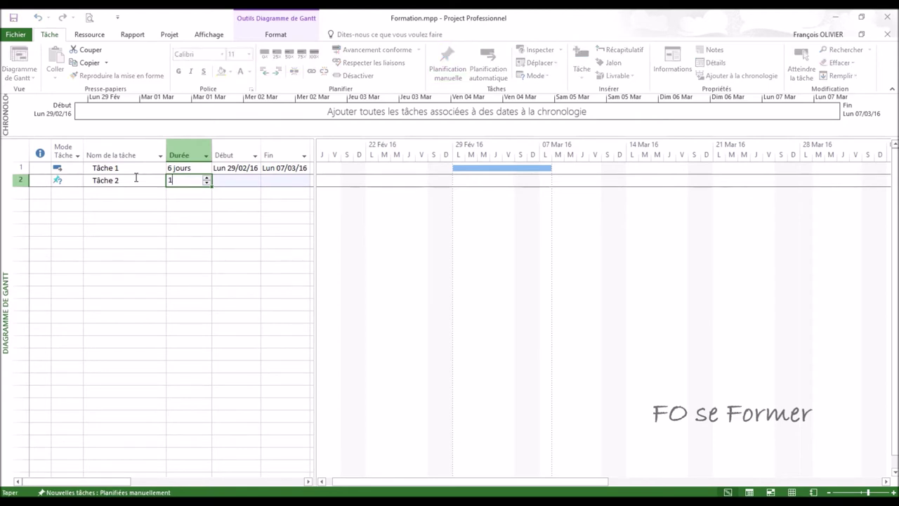
text(sm)
key(Return)
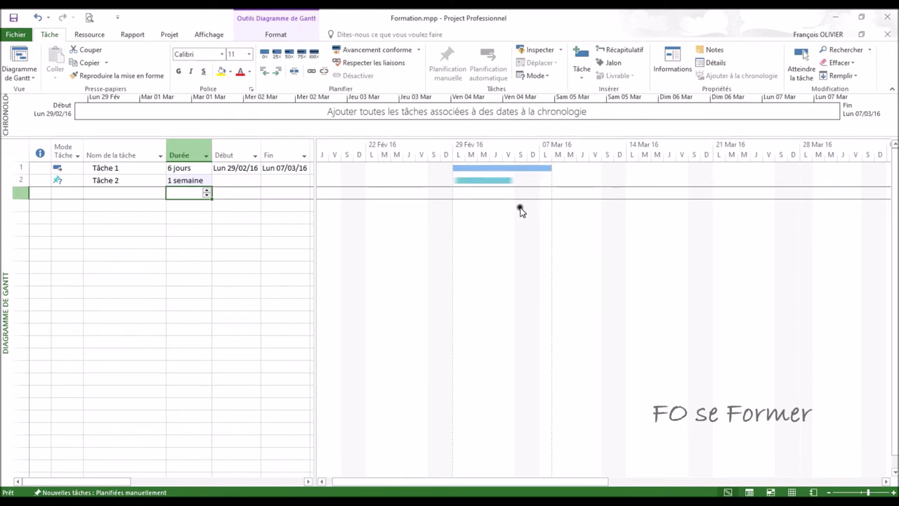
click(70, 181)
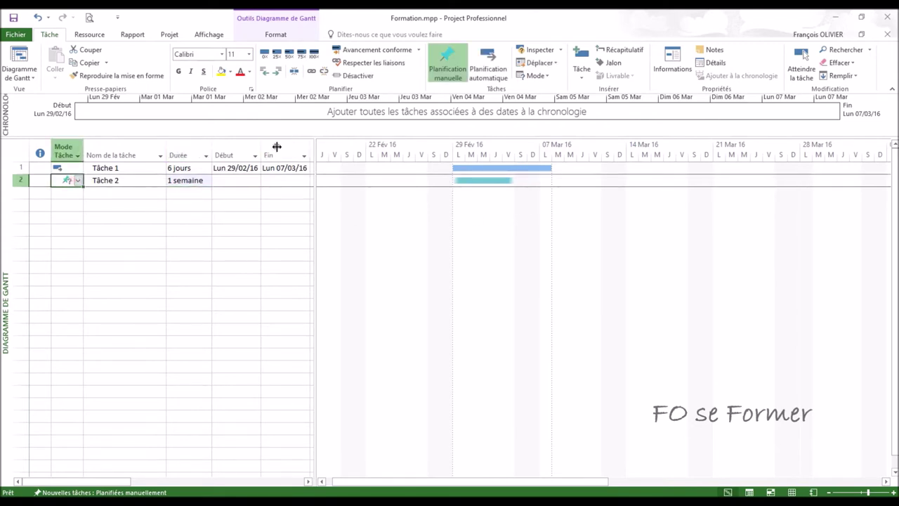
click(483, 70)
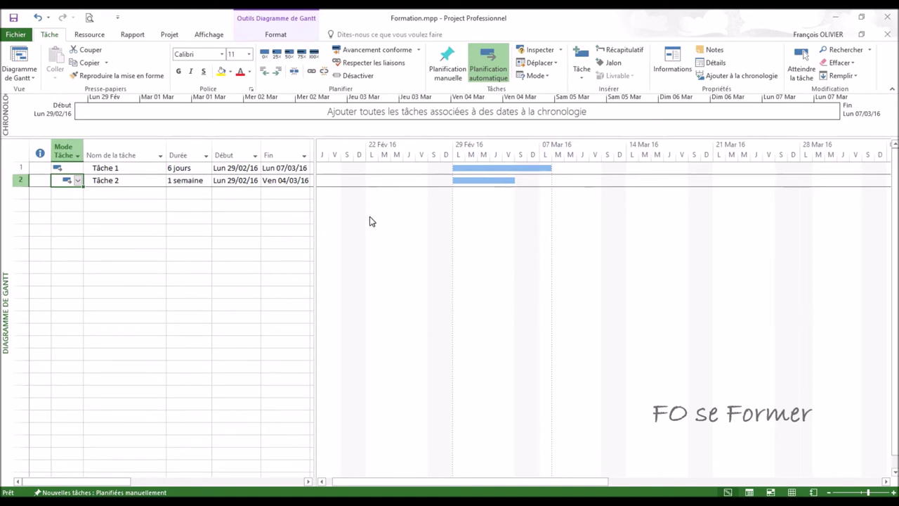
Add a third task named "Tâche 3" lasting 1 elapsed week (1 sme) and set it to automatic scheduling
click(135, 192)
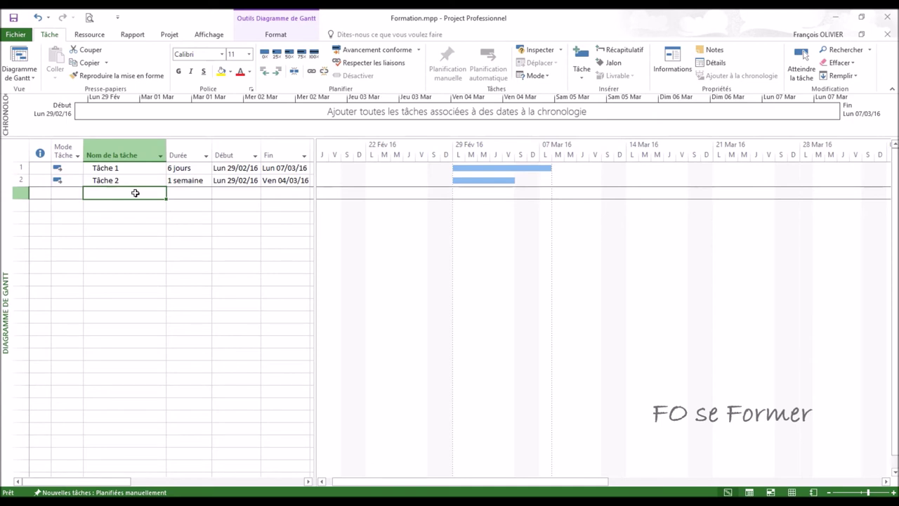
text(Tâche)
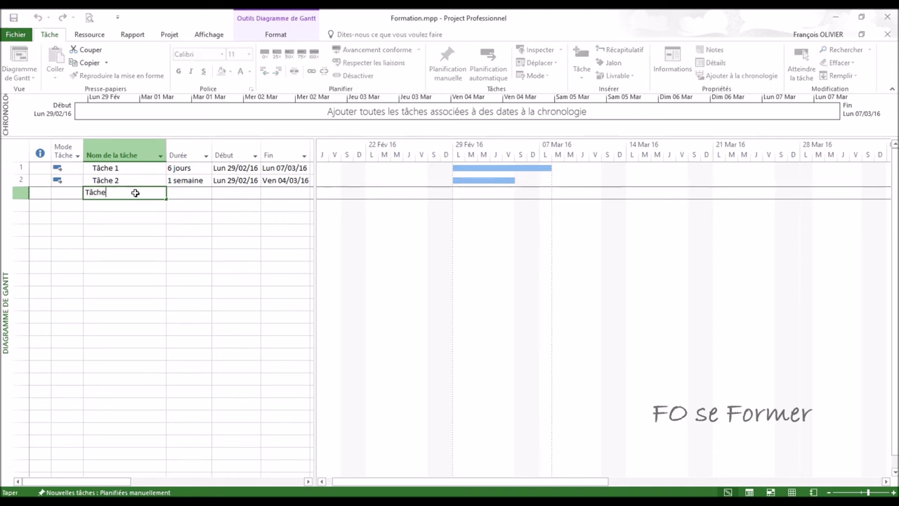
text( 3)
key(Tab)
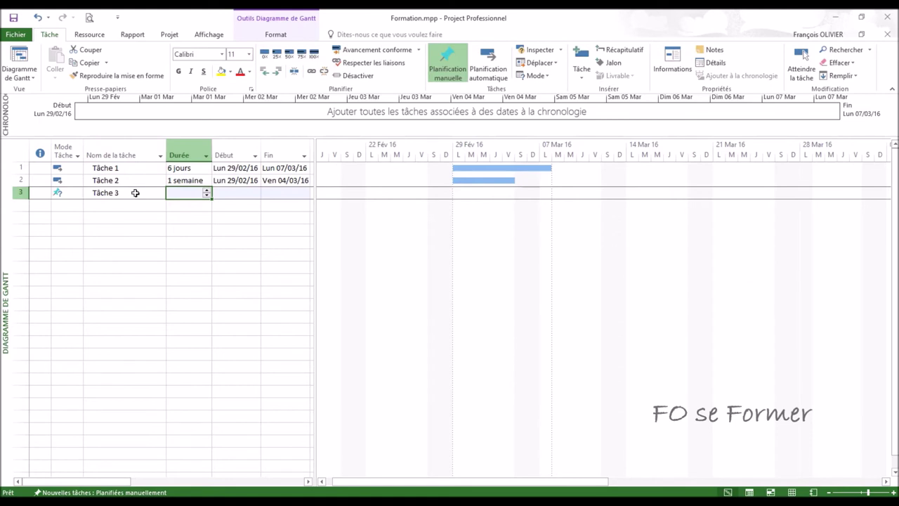
text(1)
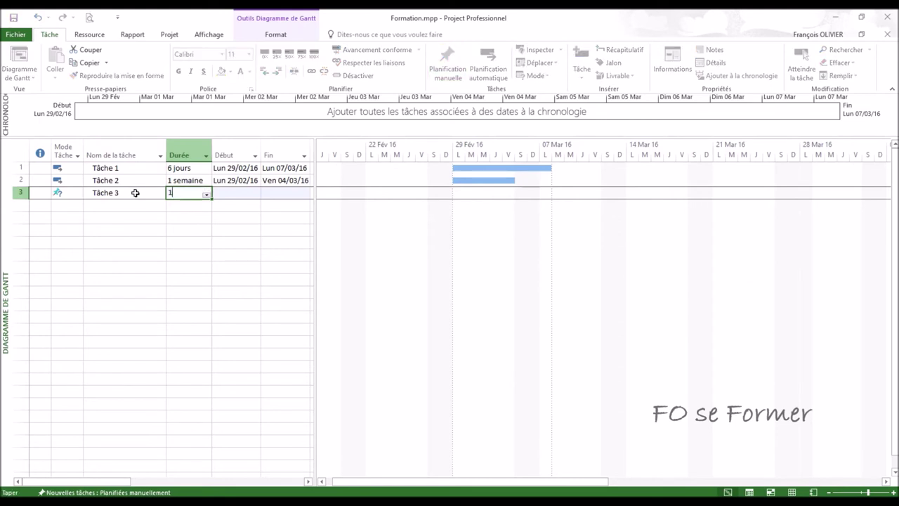
text( sme)
key(Return)
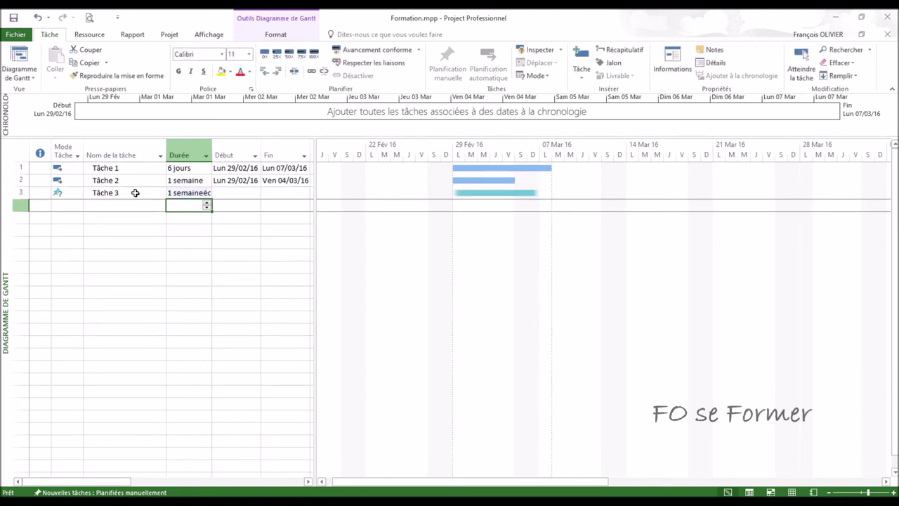
click(75, 192)
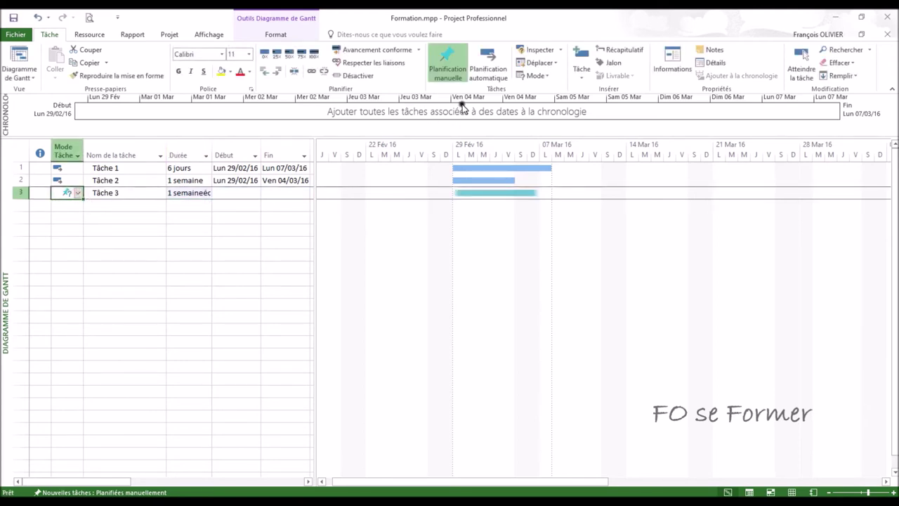
click(486, 66)
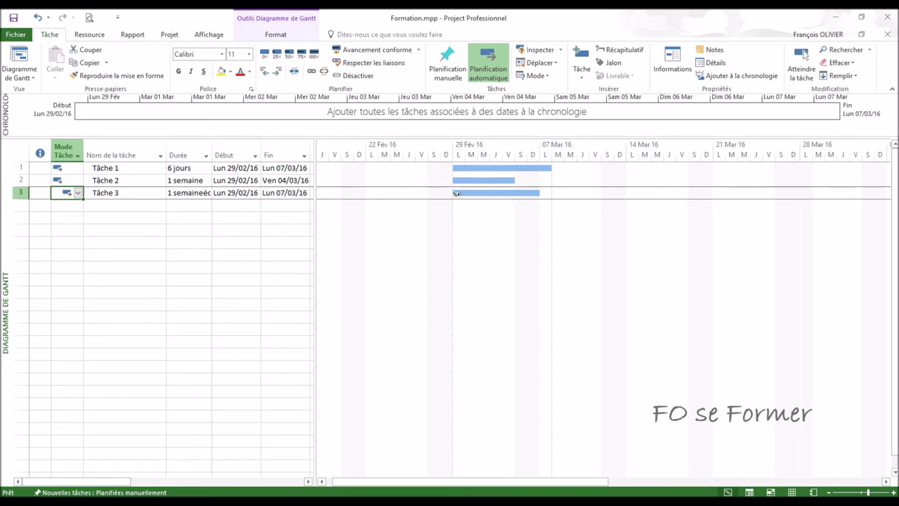
Add a fourth task named "Tâche 4" with a duration of 1 month and set it to automatic scheduling
click(160, 207)
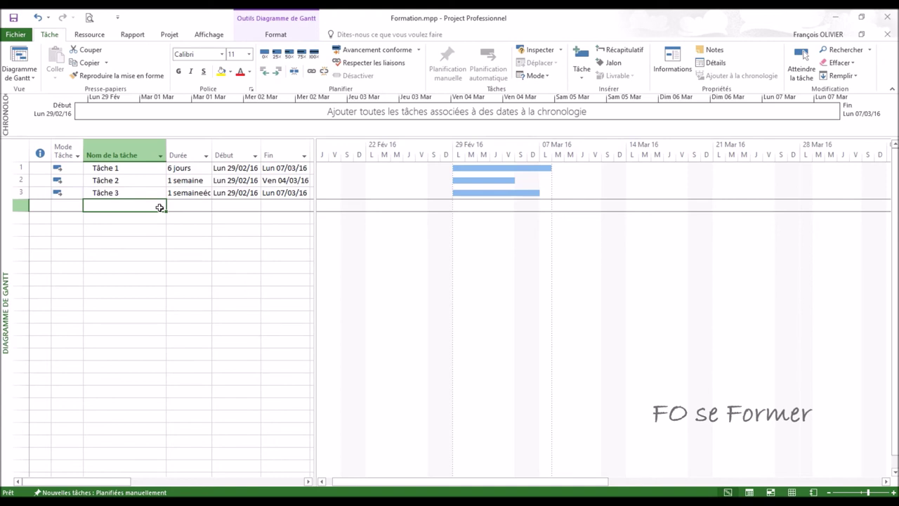
text(Tâche )
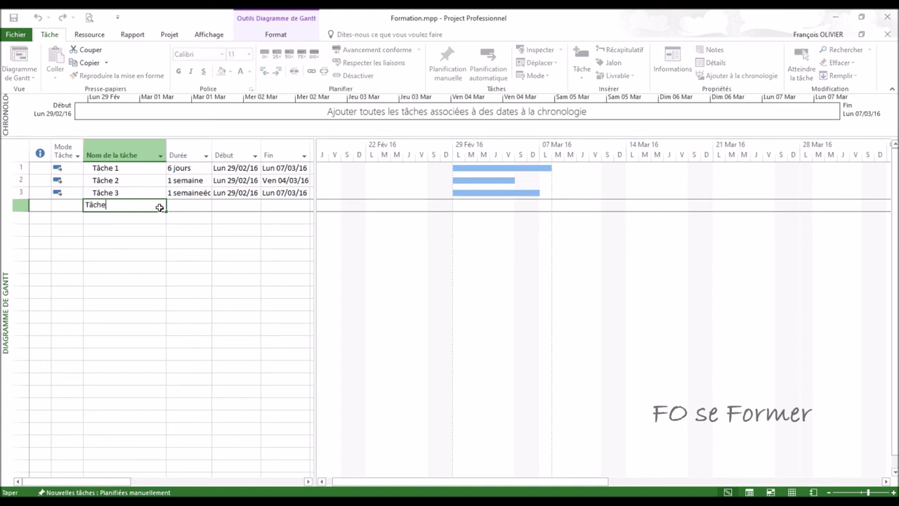
text(4)
click(182, 206)
text(1)
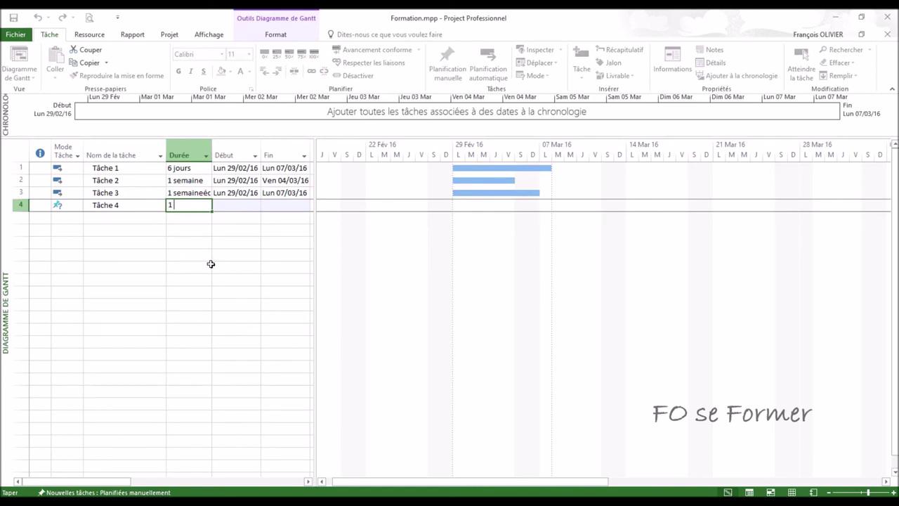
text(m)
key(Return)
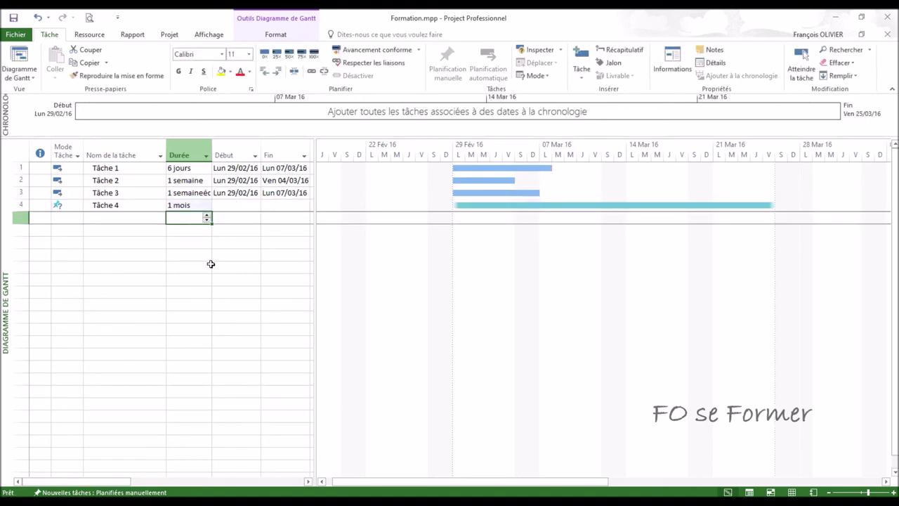
click(78, 205)
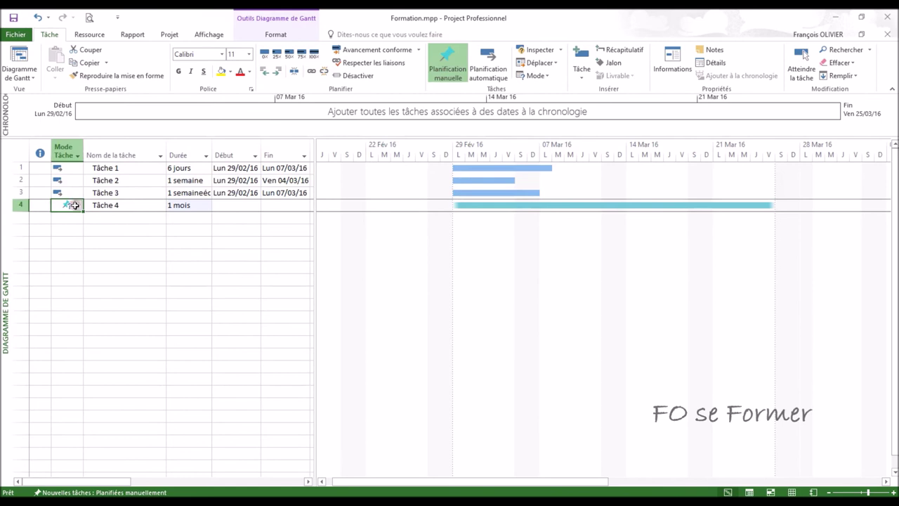
click(76, 205)
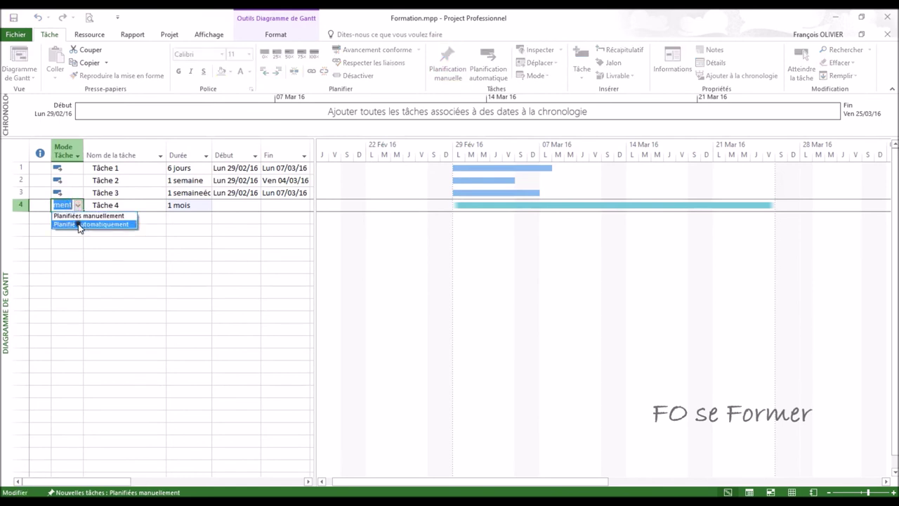
click(80, 224)
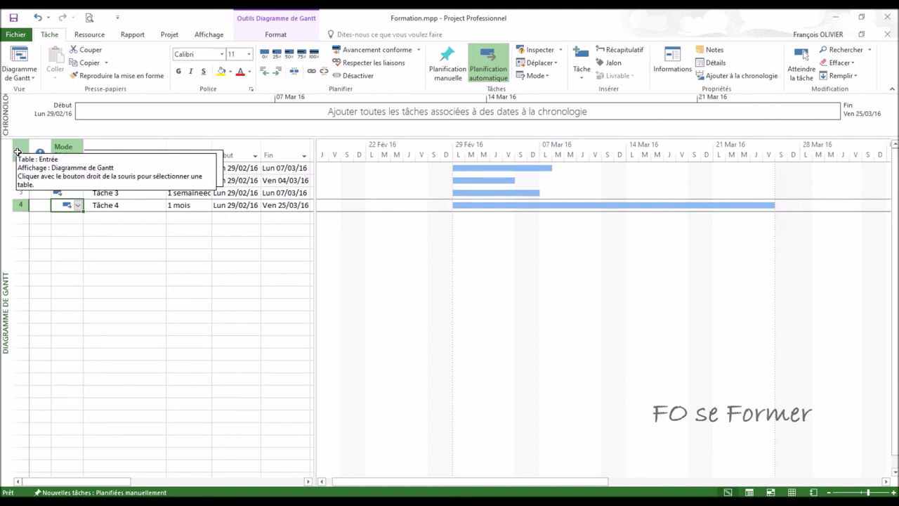
Select the whole task table and delete all four tasks
click(17, 151)
right_click(17, 151)
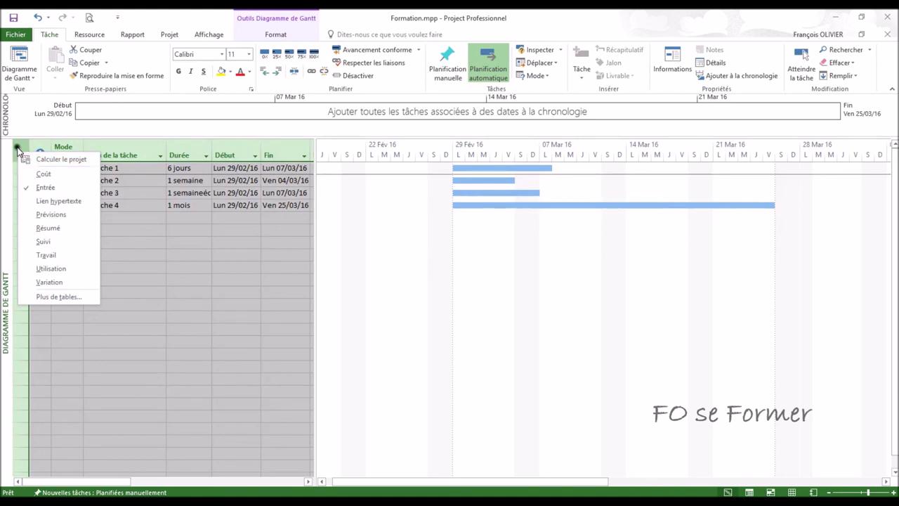
click(17, 146)
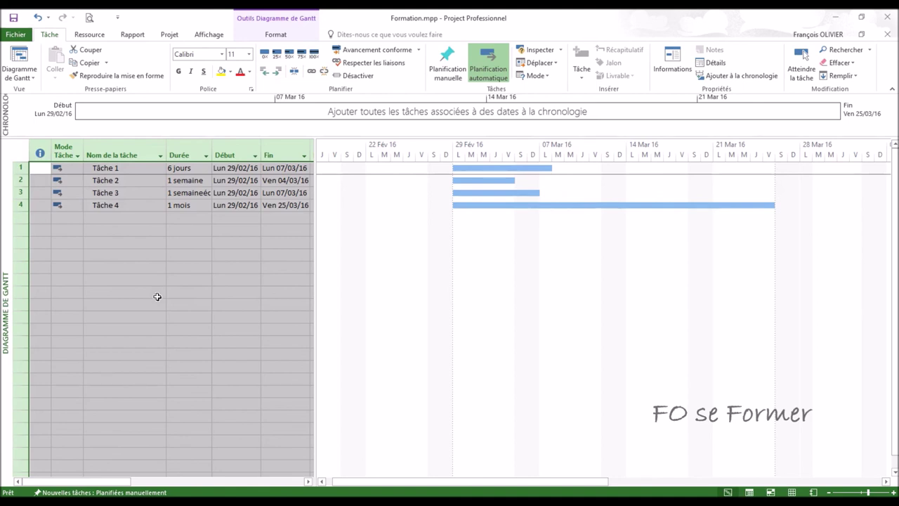
key(Delete)
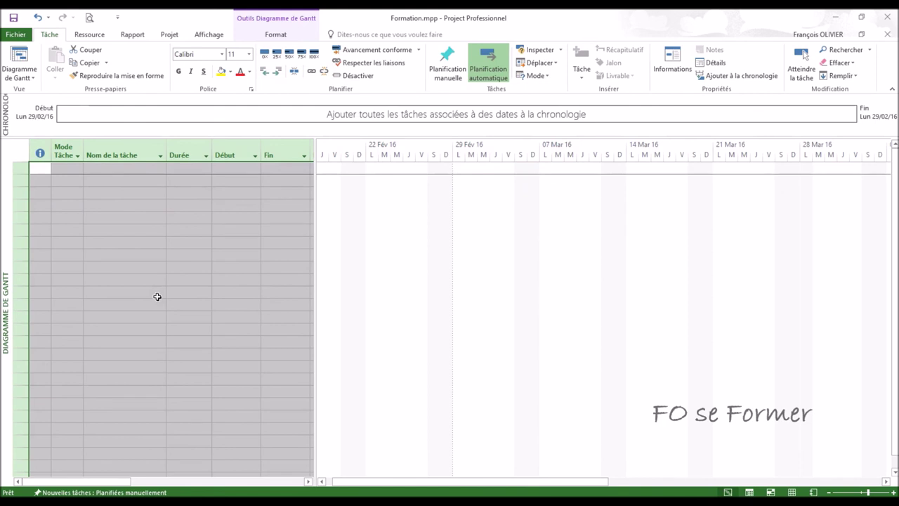